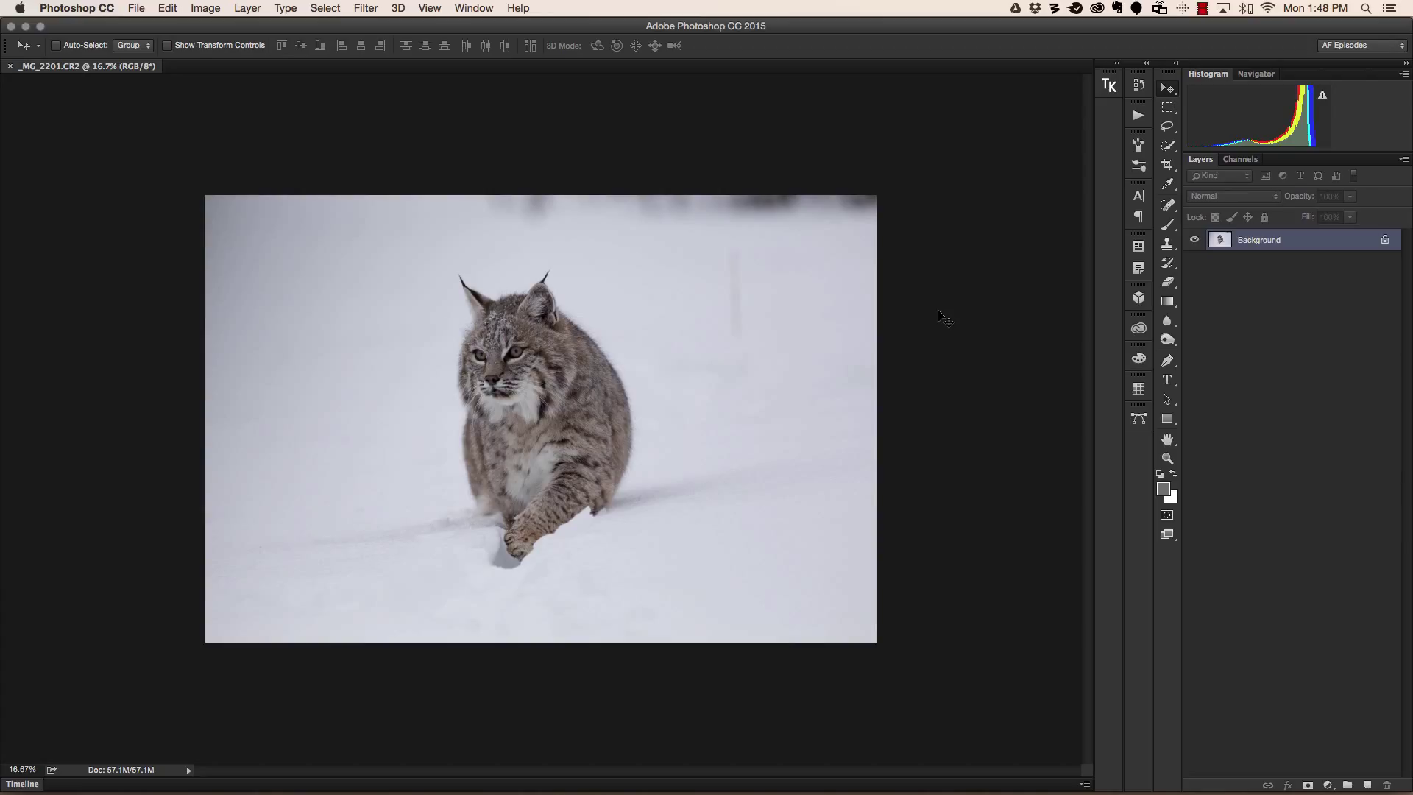
# Recrop around the bobcat, pulling the left crop edge past the image to add a white strip
pyautogui.press('c')
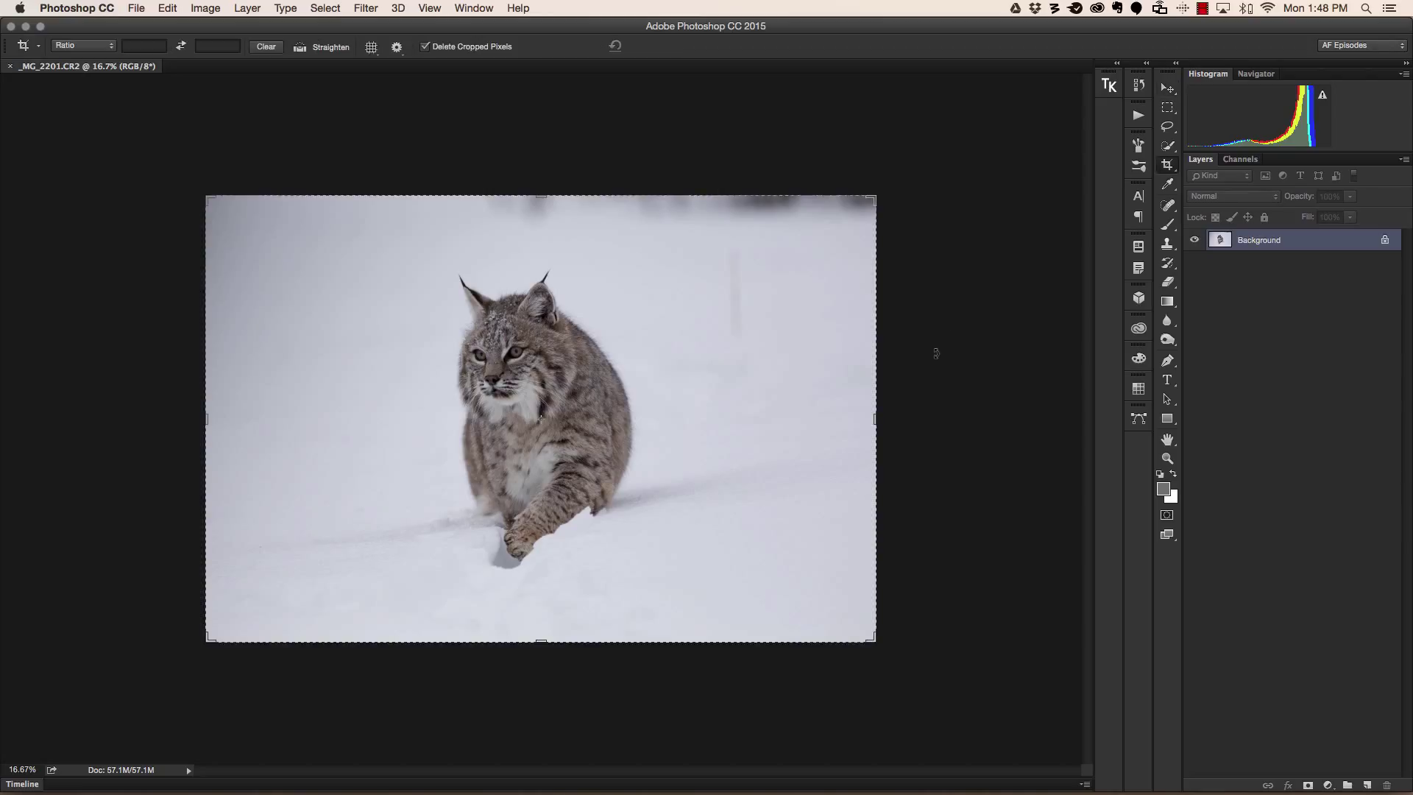
pyautogui.moveTo(871, 419); pyautogui.dragTo(771, 420)
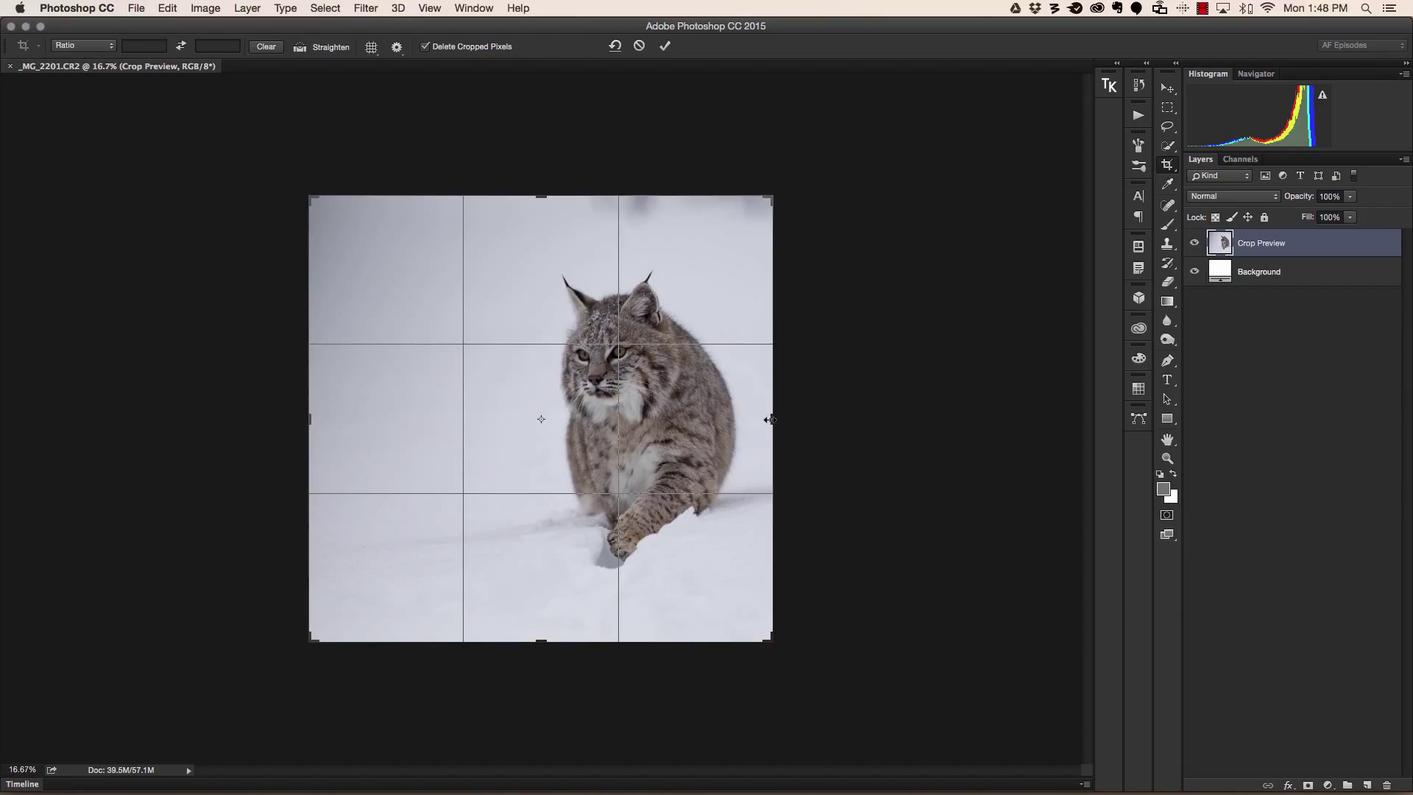
pyautogui.moveTo(769, 420); pyautogui.dragTo(788, 420)
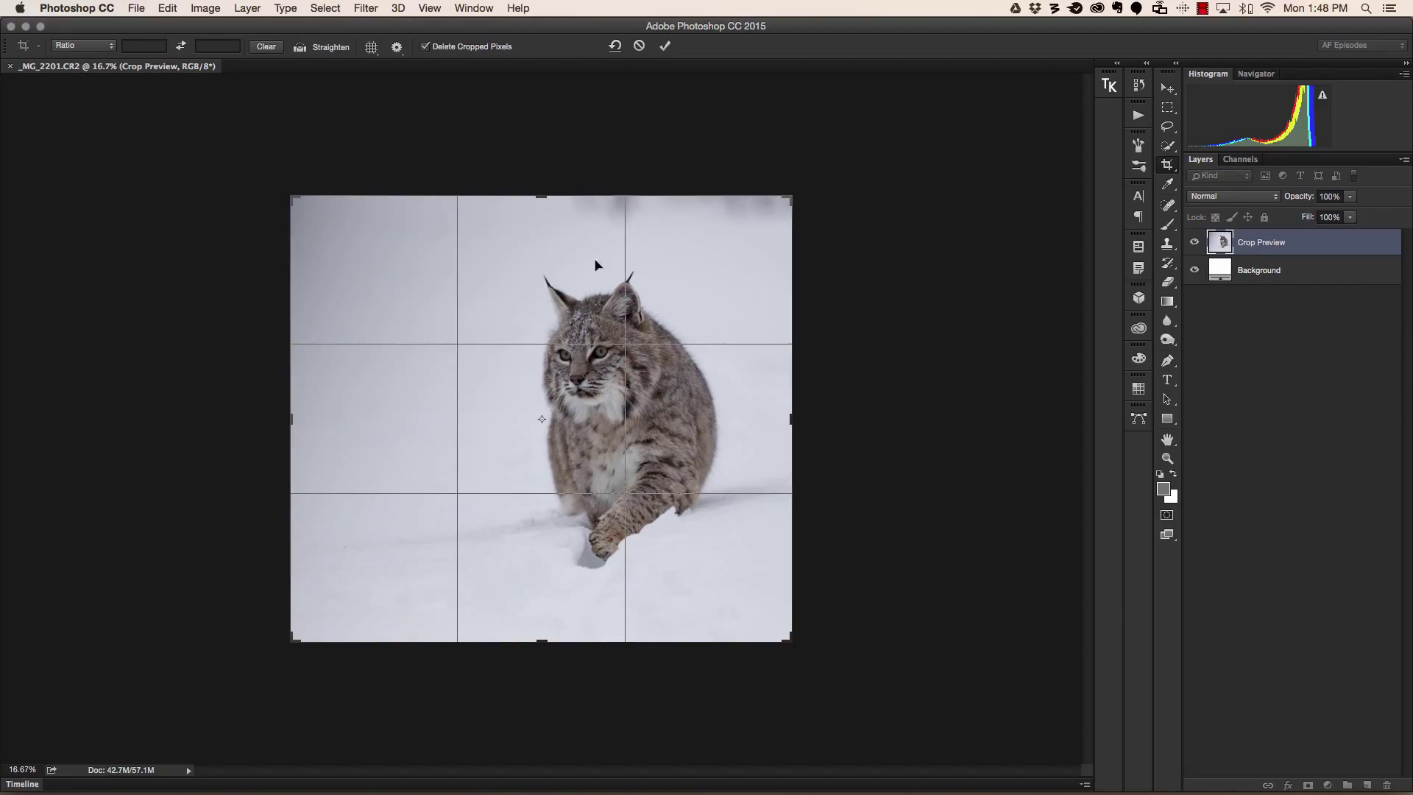
pyautogui.moveTo(292, 420); pyautogui.dragTo(258, 419)
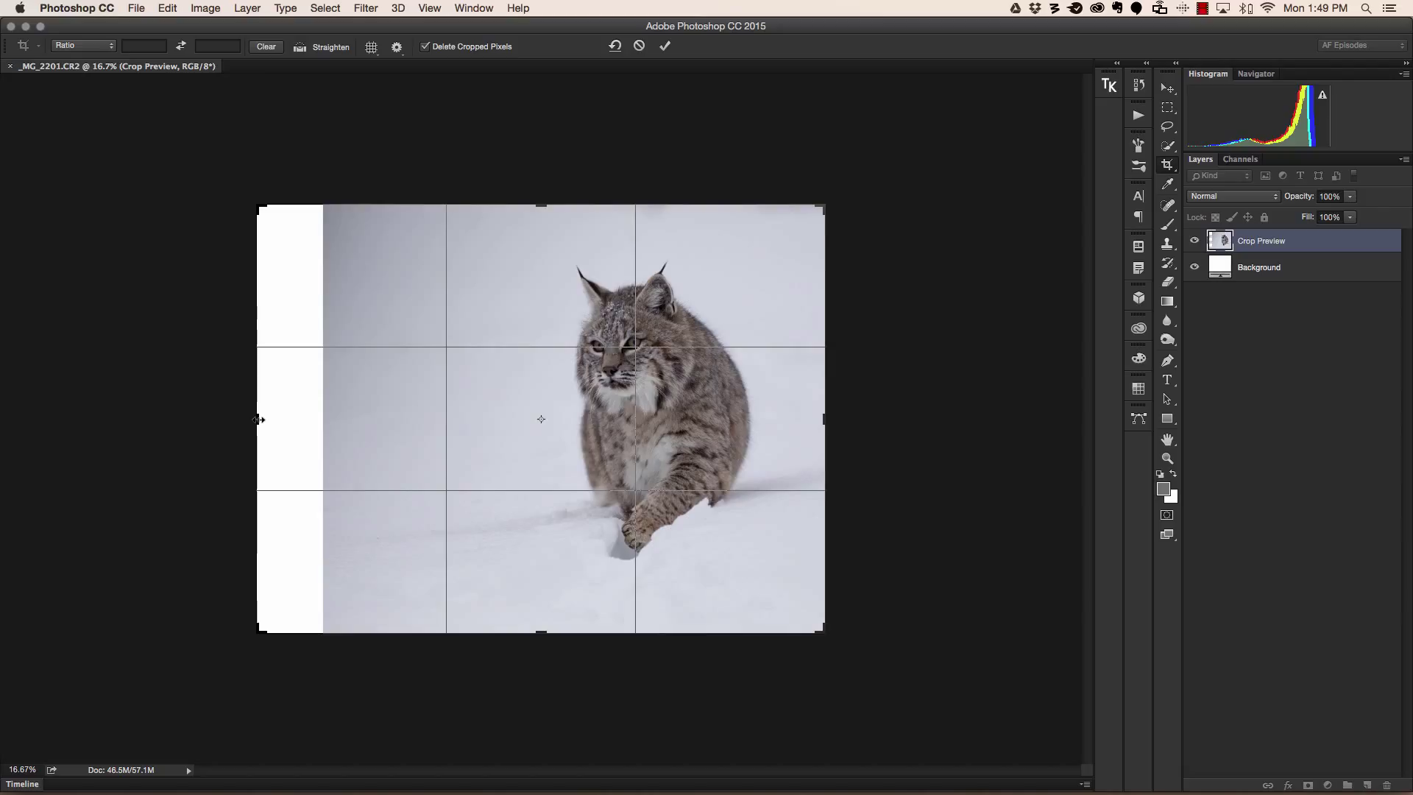
pyautogui.press('Return')
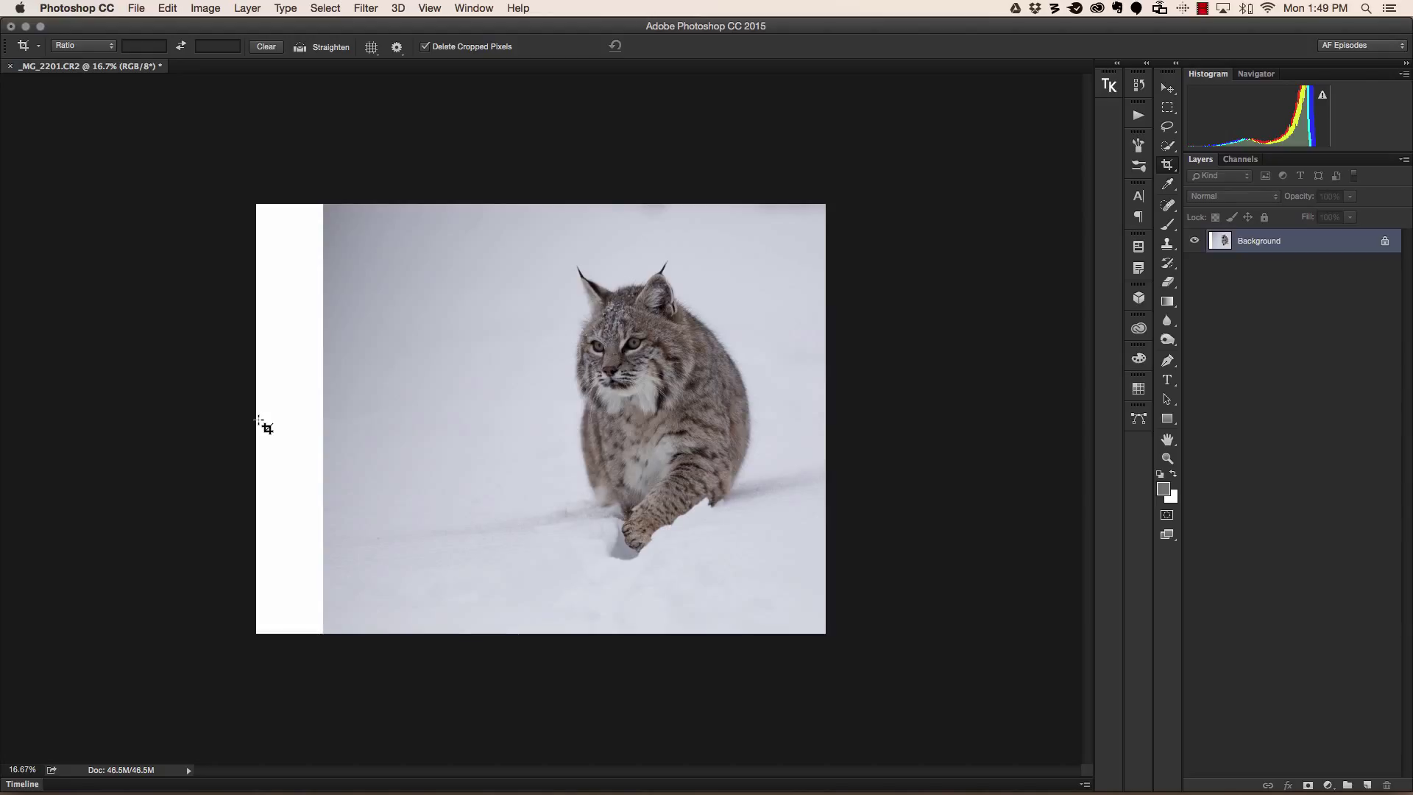
# Undo the crop and unlock the Background layer into Layer 0
pyautogui.press('F12')
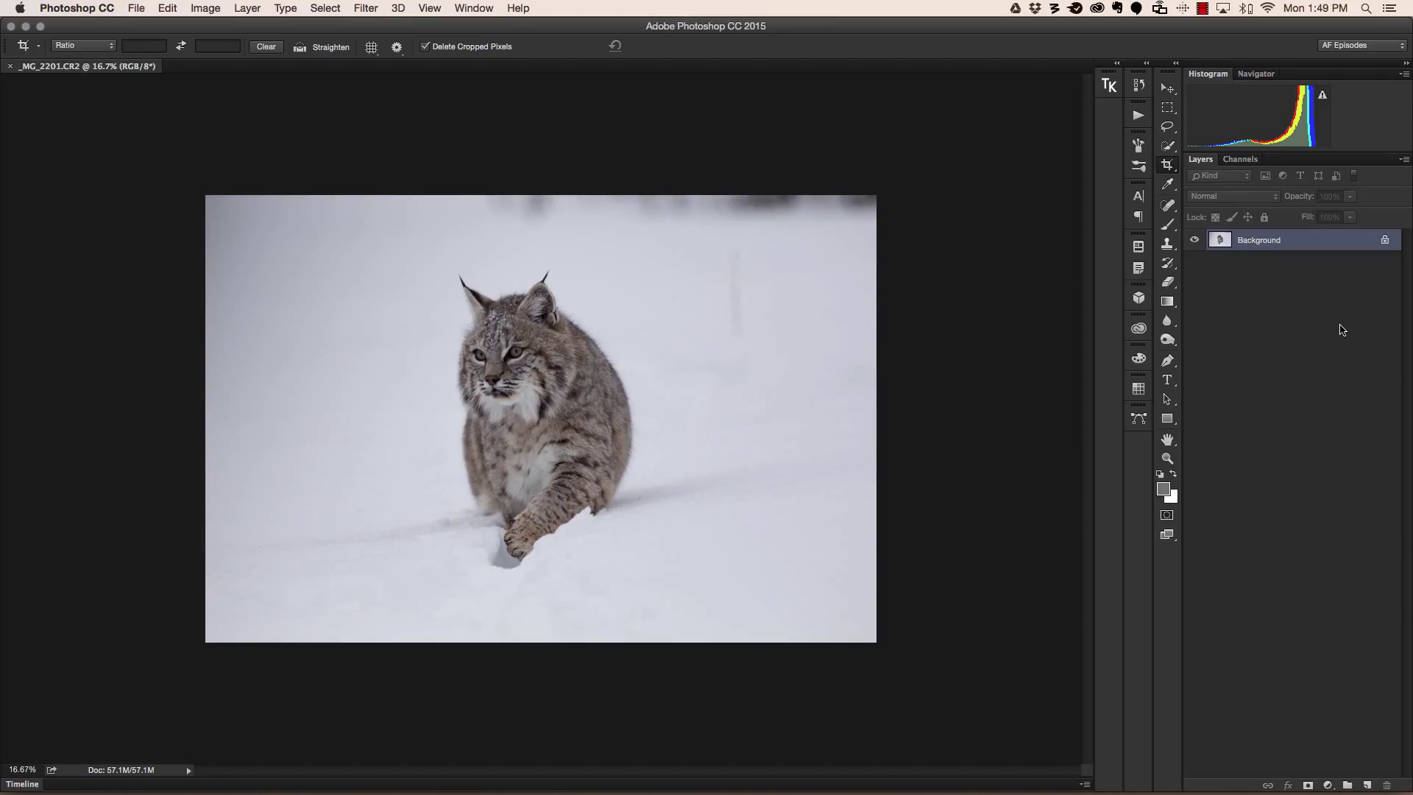
pyautogui.click(1385, 242)
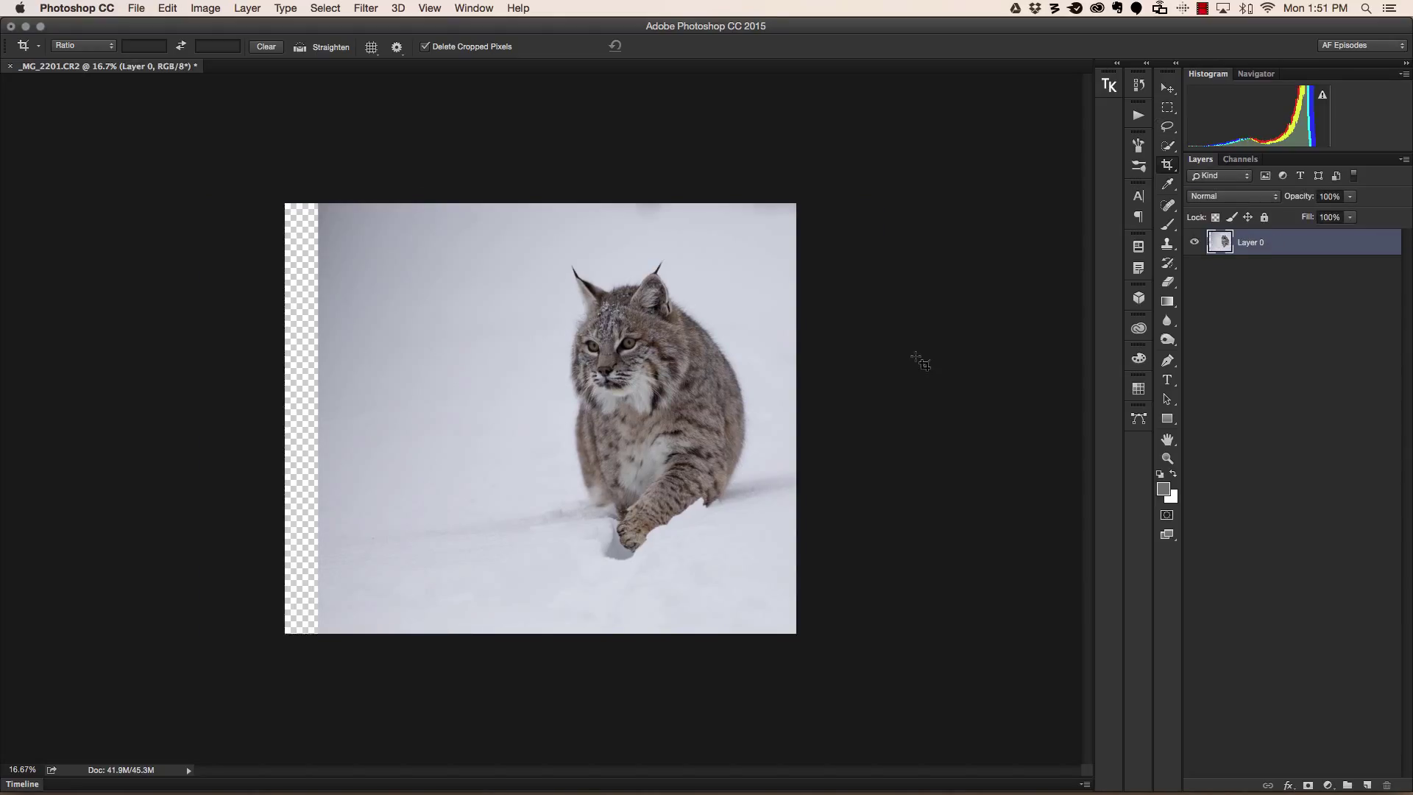
pyautogui.click(168, 8)
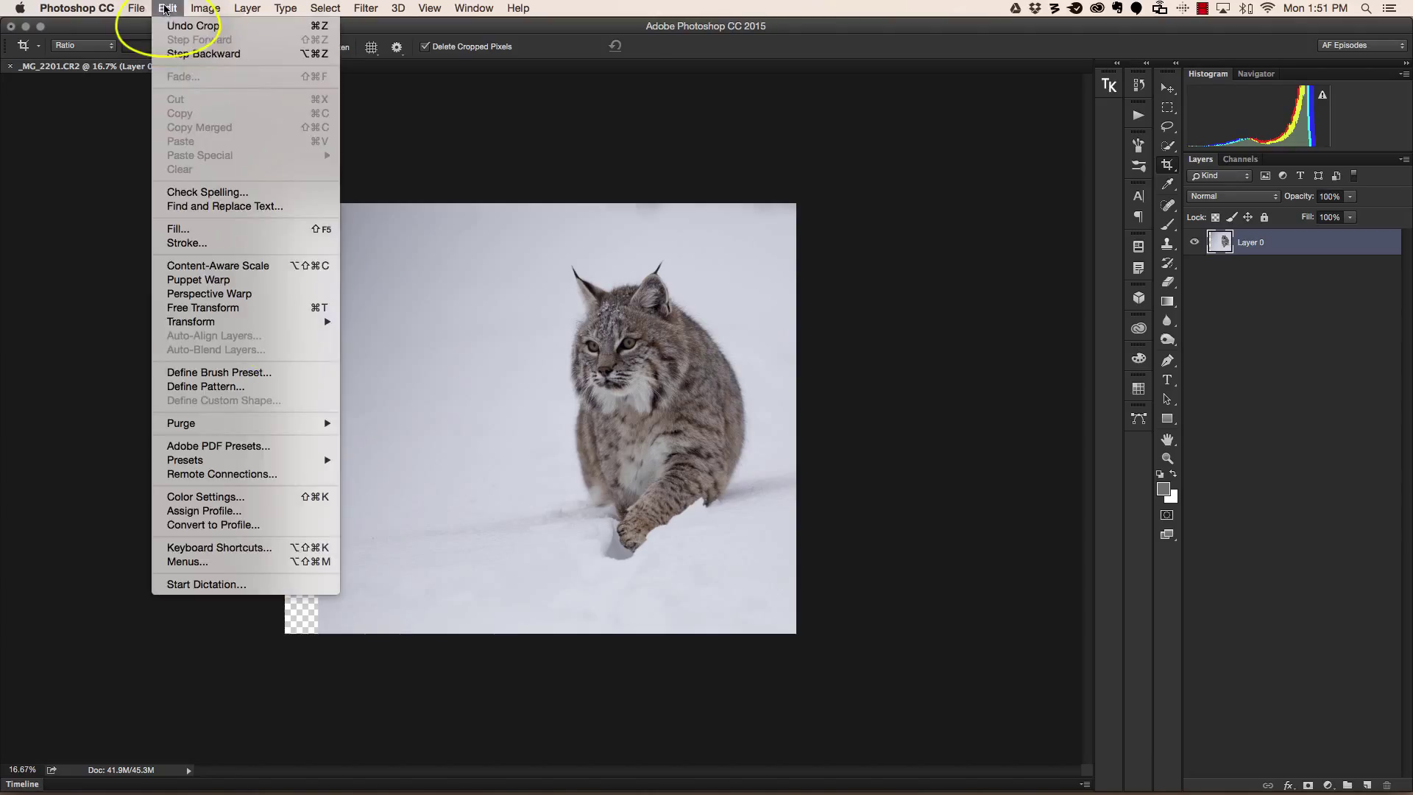
pyautogui.click(230, 267)
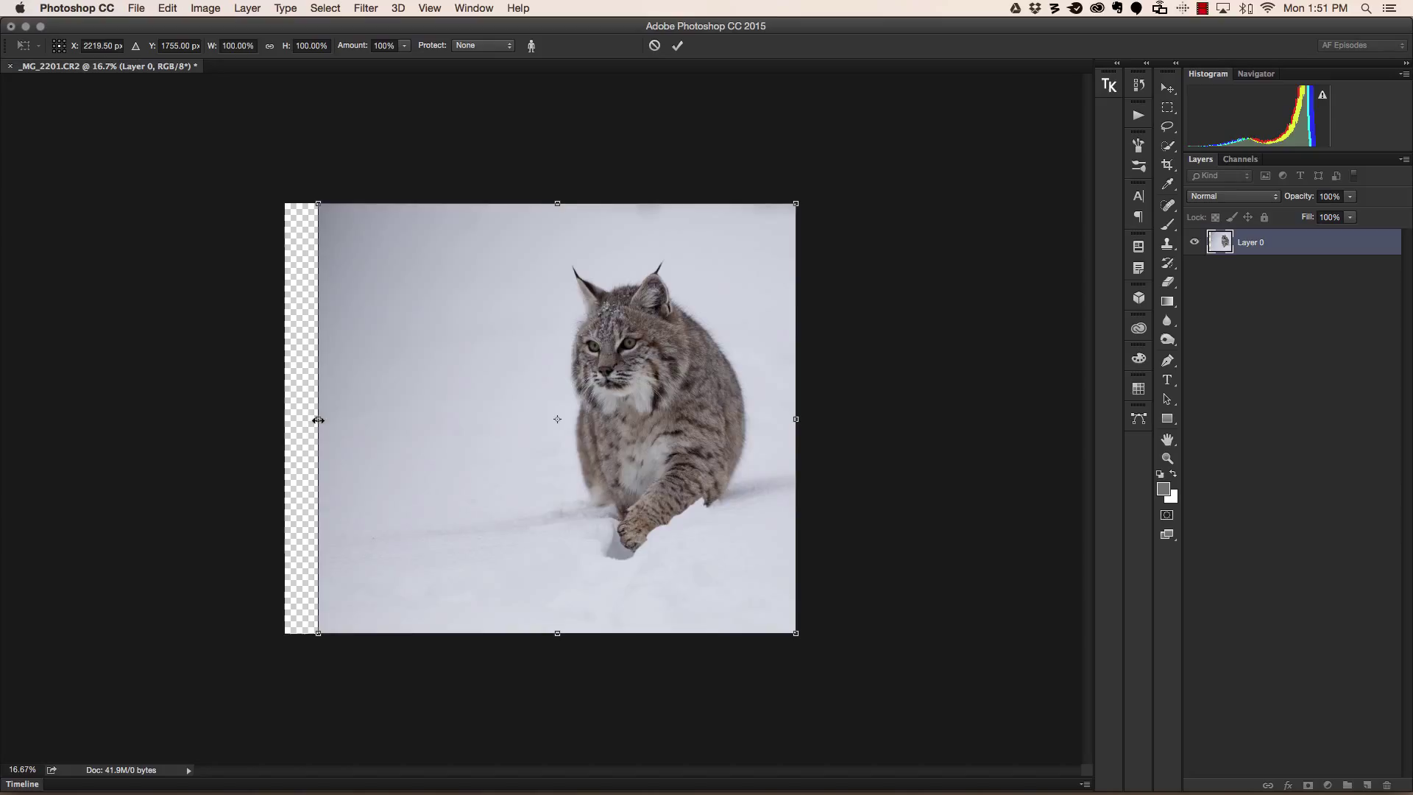
pyautogui.moveTo(318, 419); pyautogui.dragTo(286, 420)
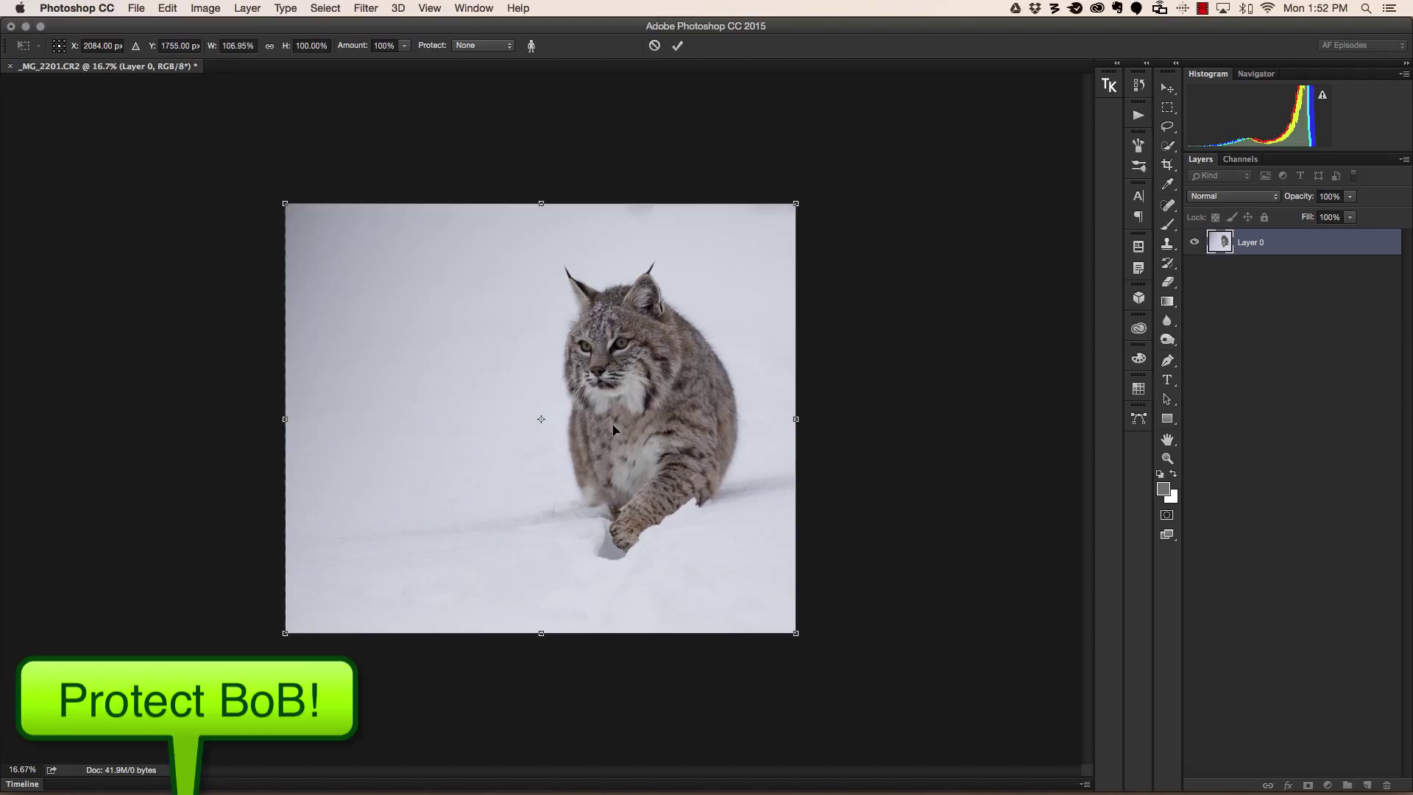
pyautogui.click(505, 48)
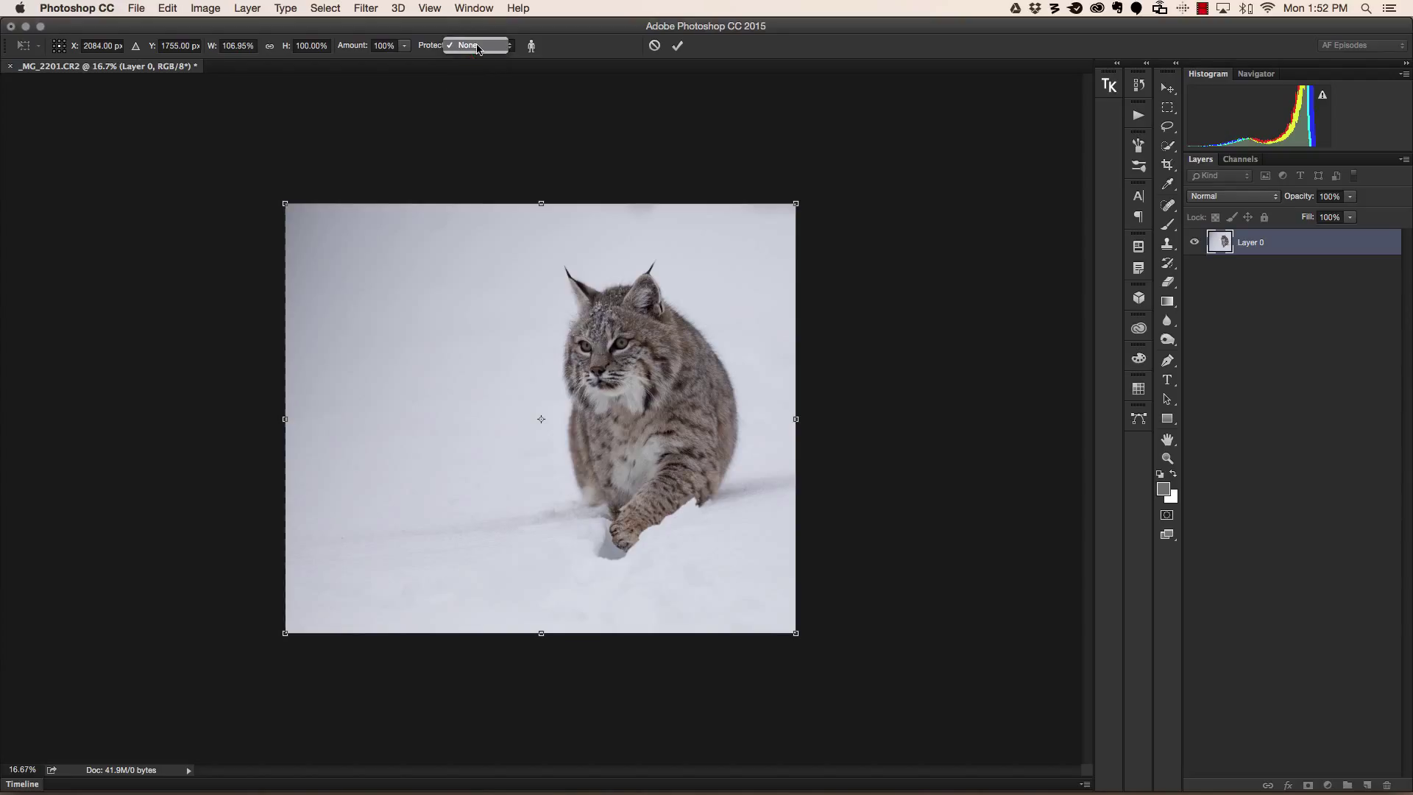
pyautogui.click(476, 157)
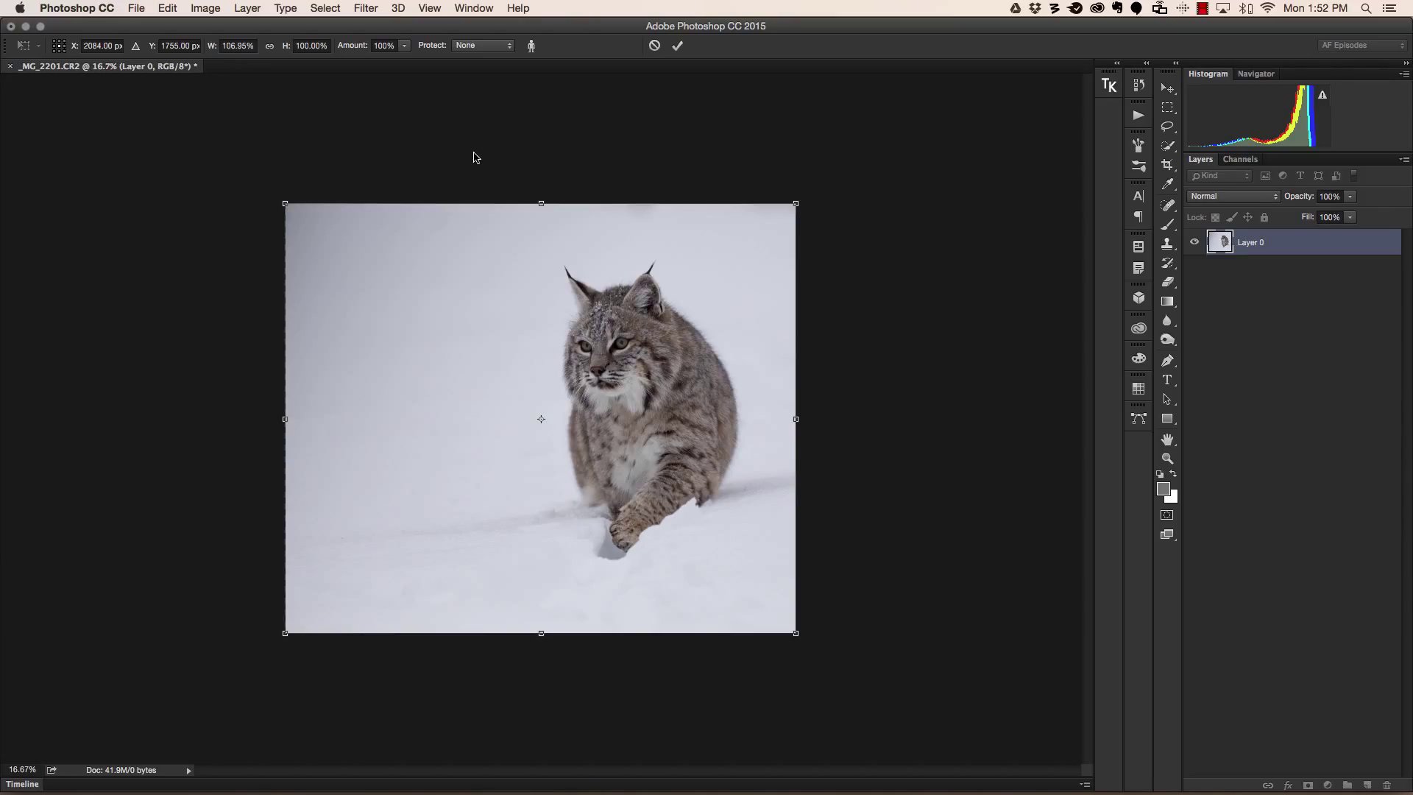
pyautogui.press('super+z')
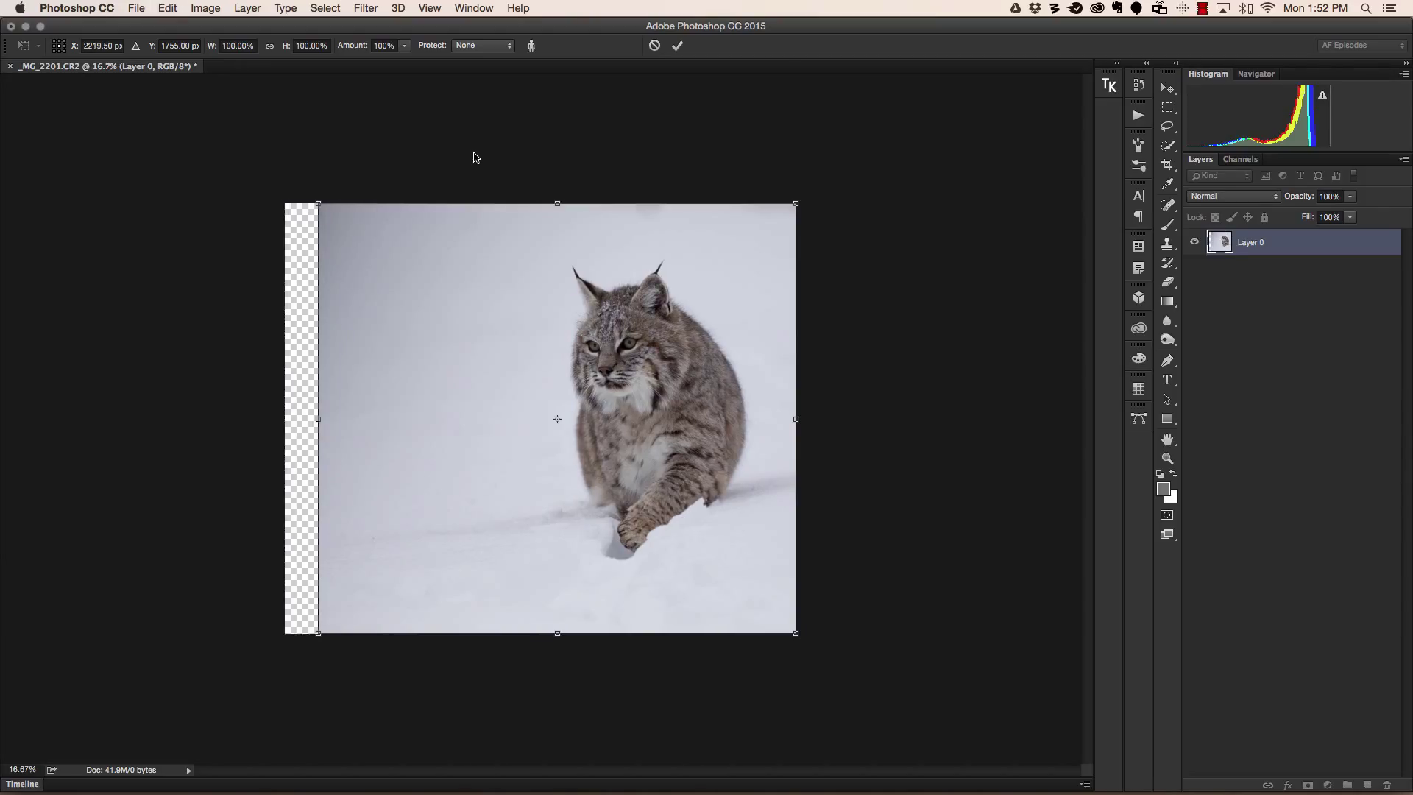
# Cancel content-aware scaling and paint a Quick Selection over the bobcat
pyautogui.press('Return')
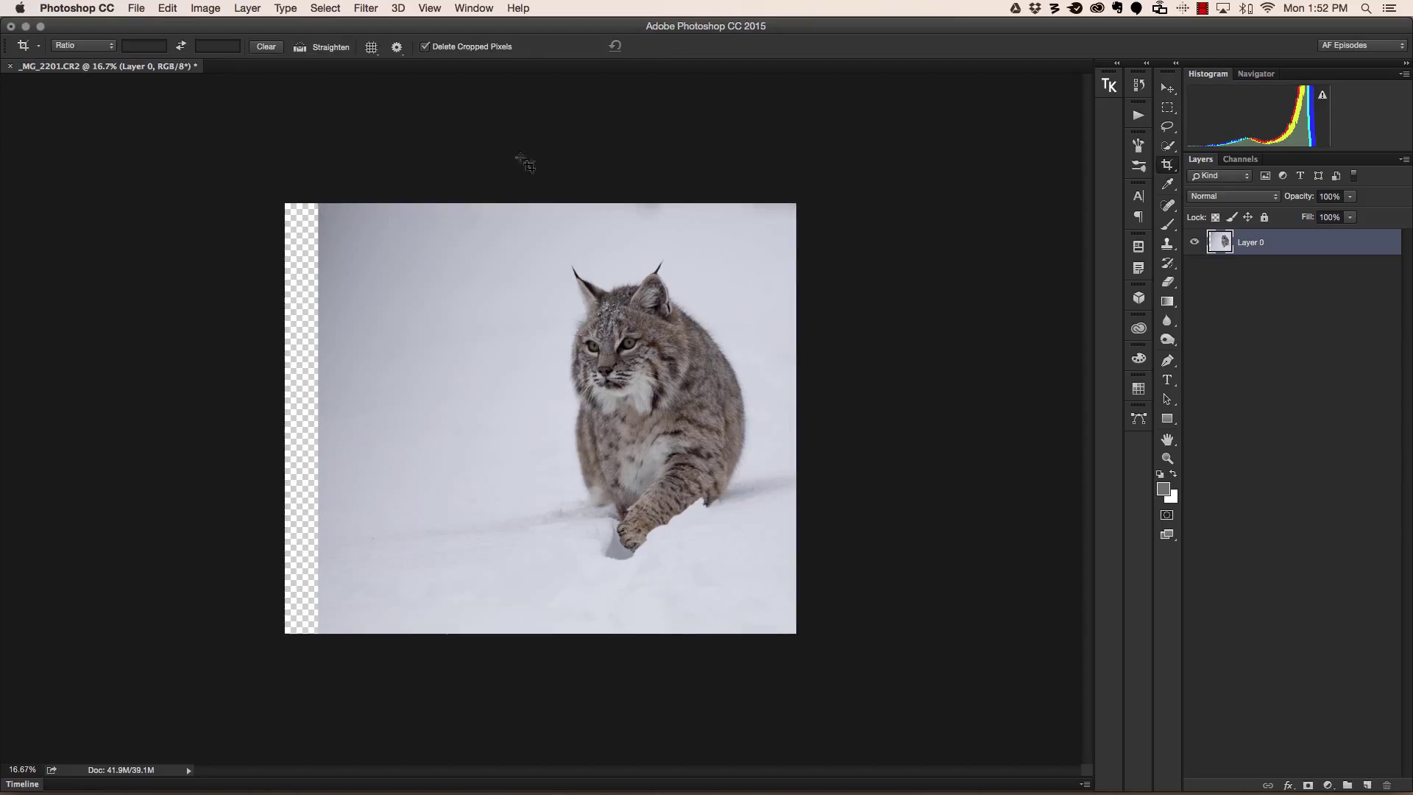
pyautogui.click(1167, 146)
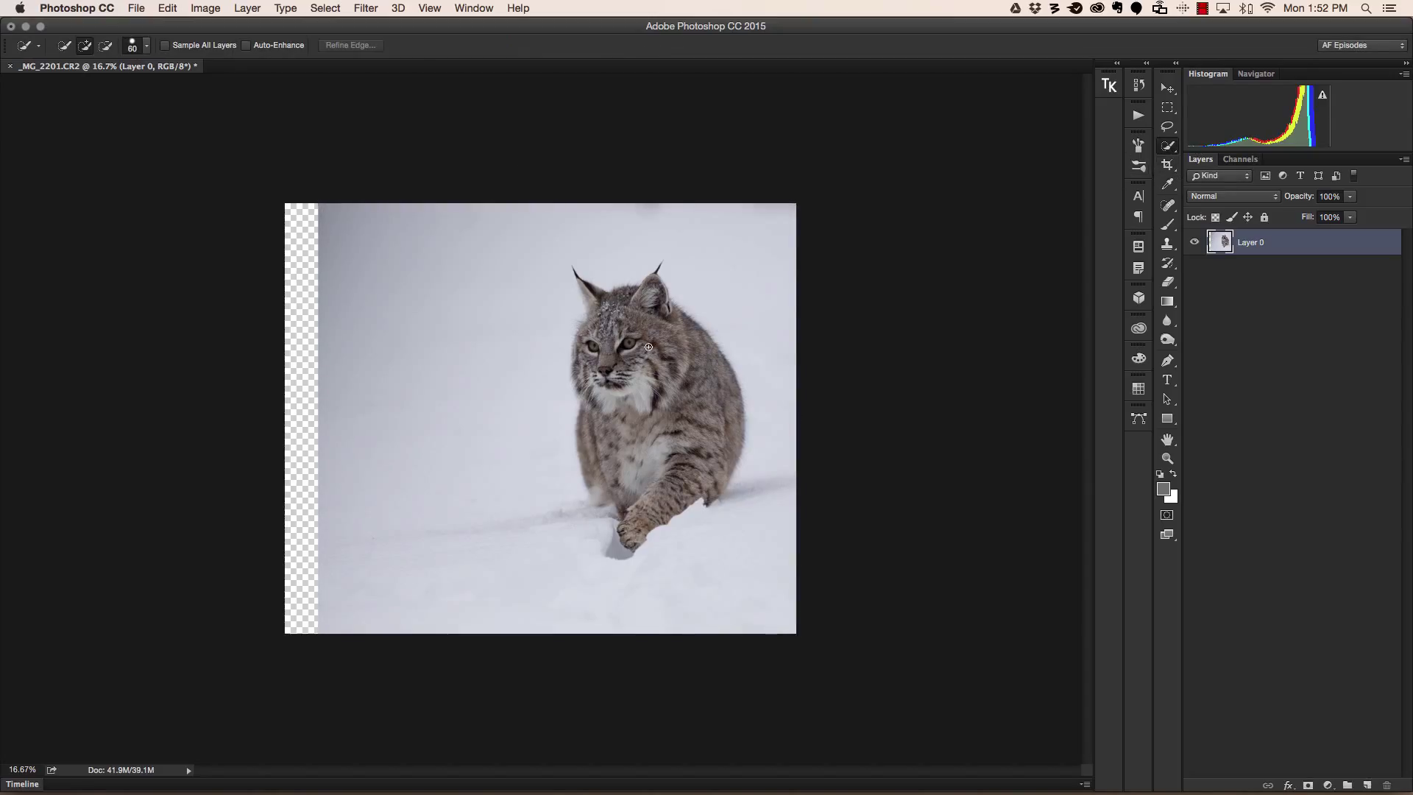
pyautogui.moveTo(650, 346)
pyautogui.mouseDown()
pyautogui.moveTo(630, 307)
pyautogui.moveTo(612, 310)
pyautogui.moveTo(625, 351)
pyautogui.mouseUp()
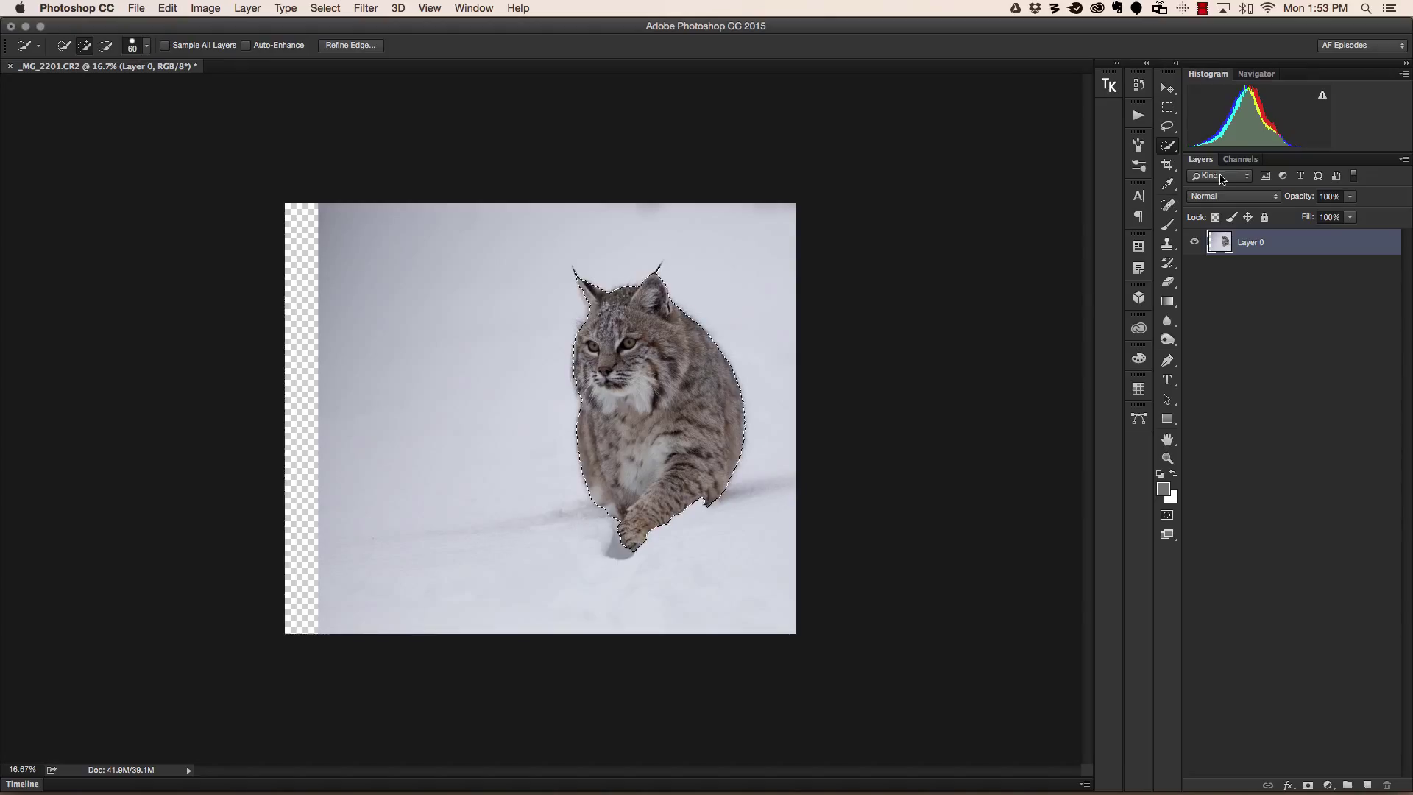
# Save the bobcat selection as a new Alpha 1 channel in the Channels panel
pyautogui.click(1239, 160)
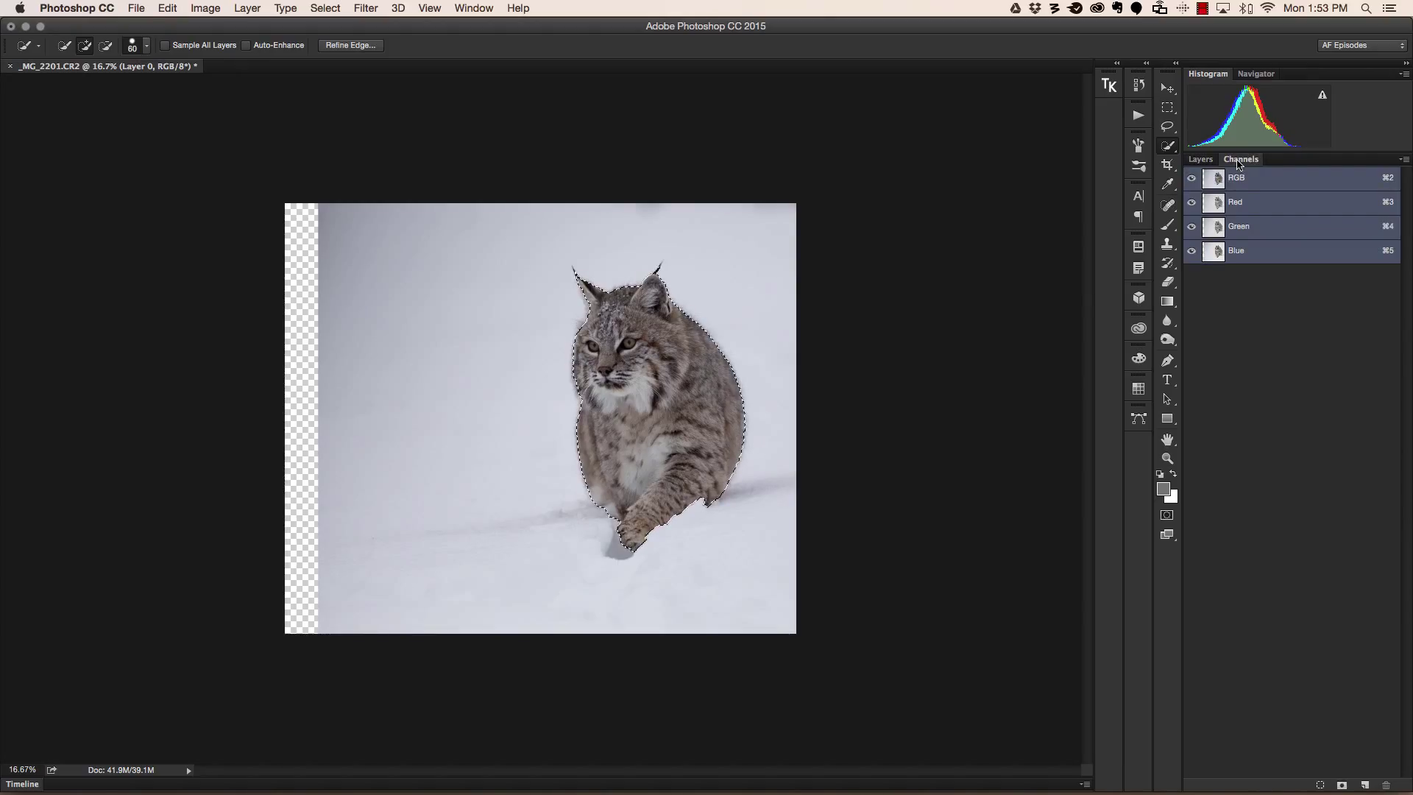
pyautogui.click(472, 10)
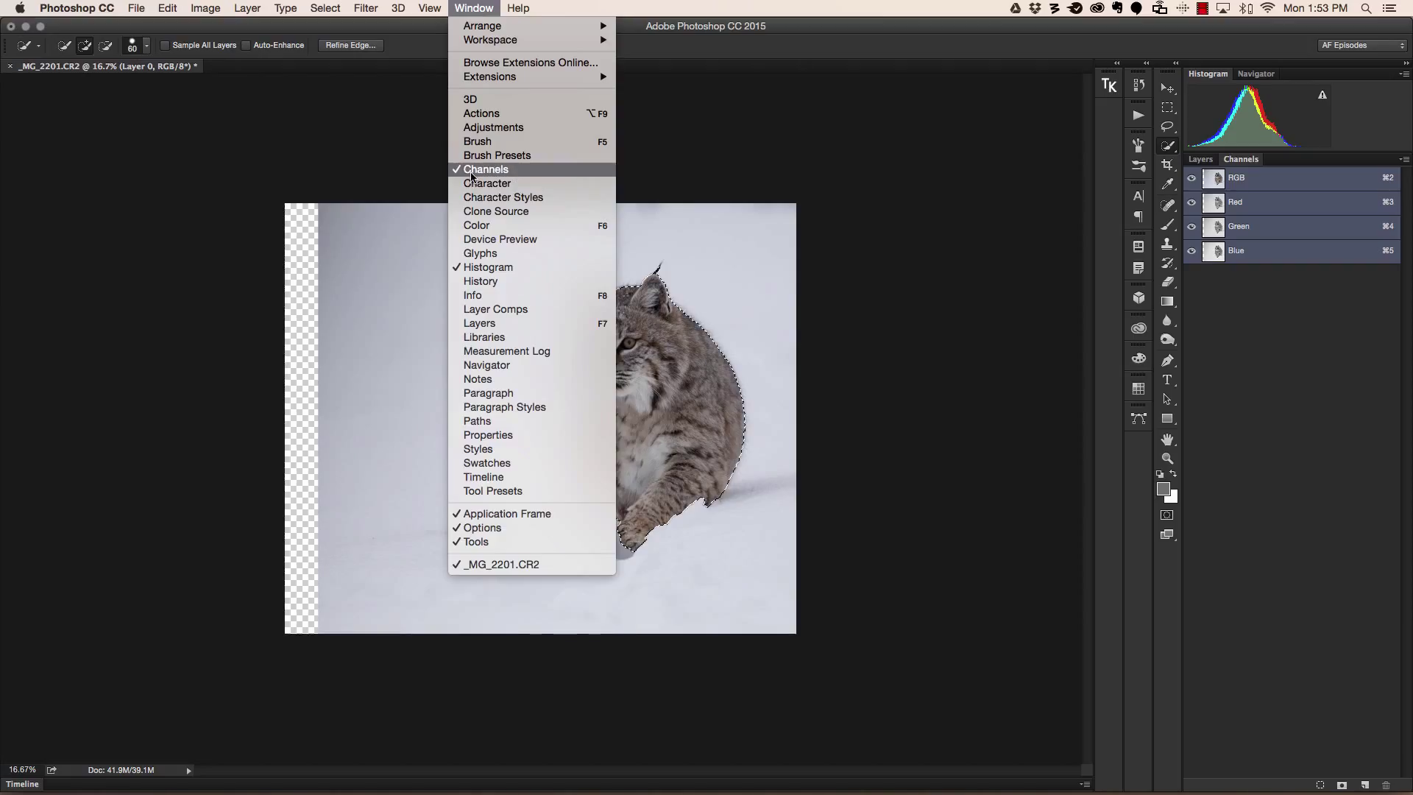
pyautogui.click(1286, 309)
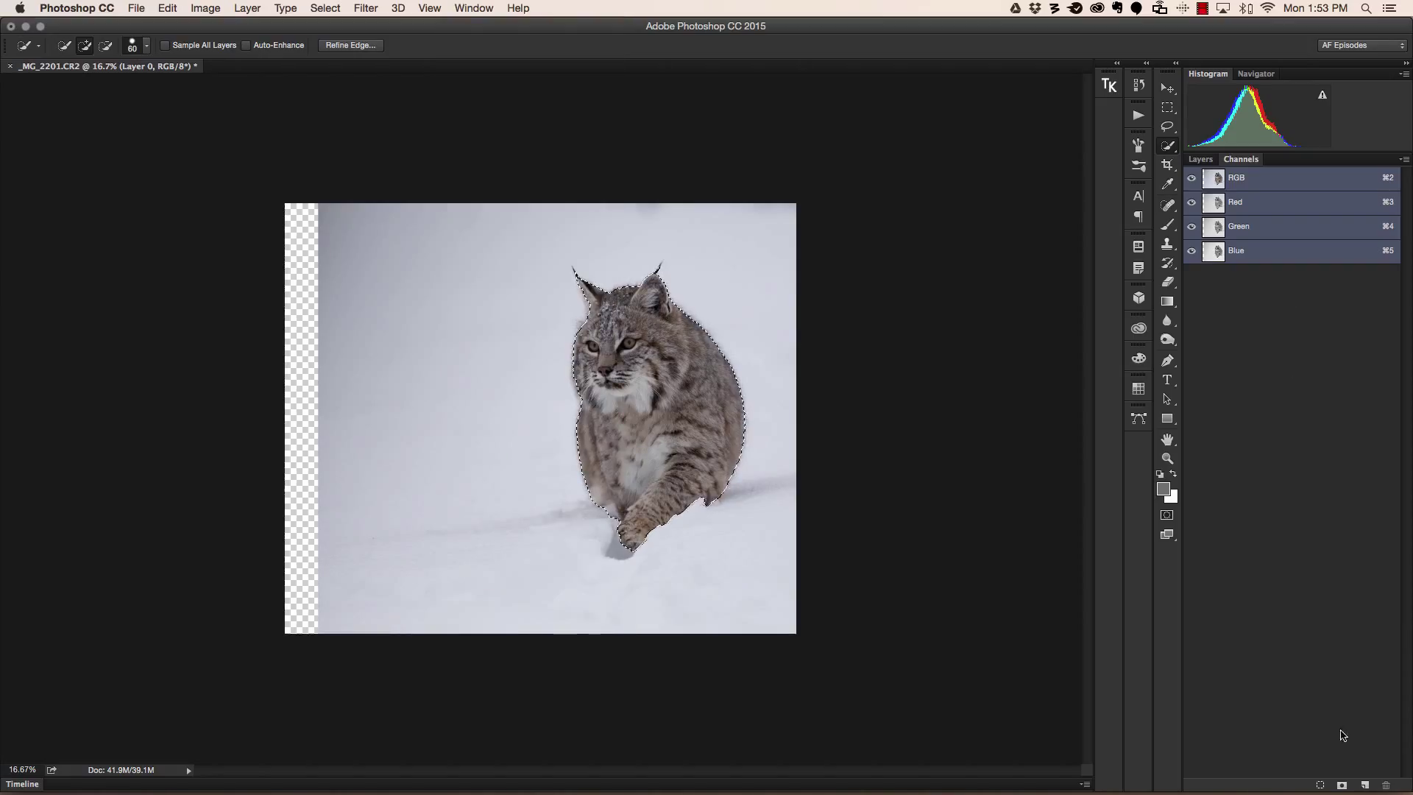
pyautogui.click(1342, 786)
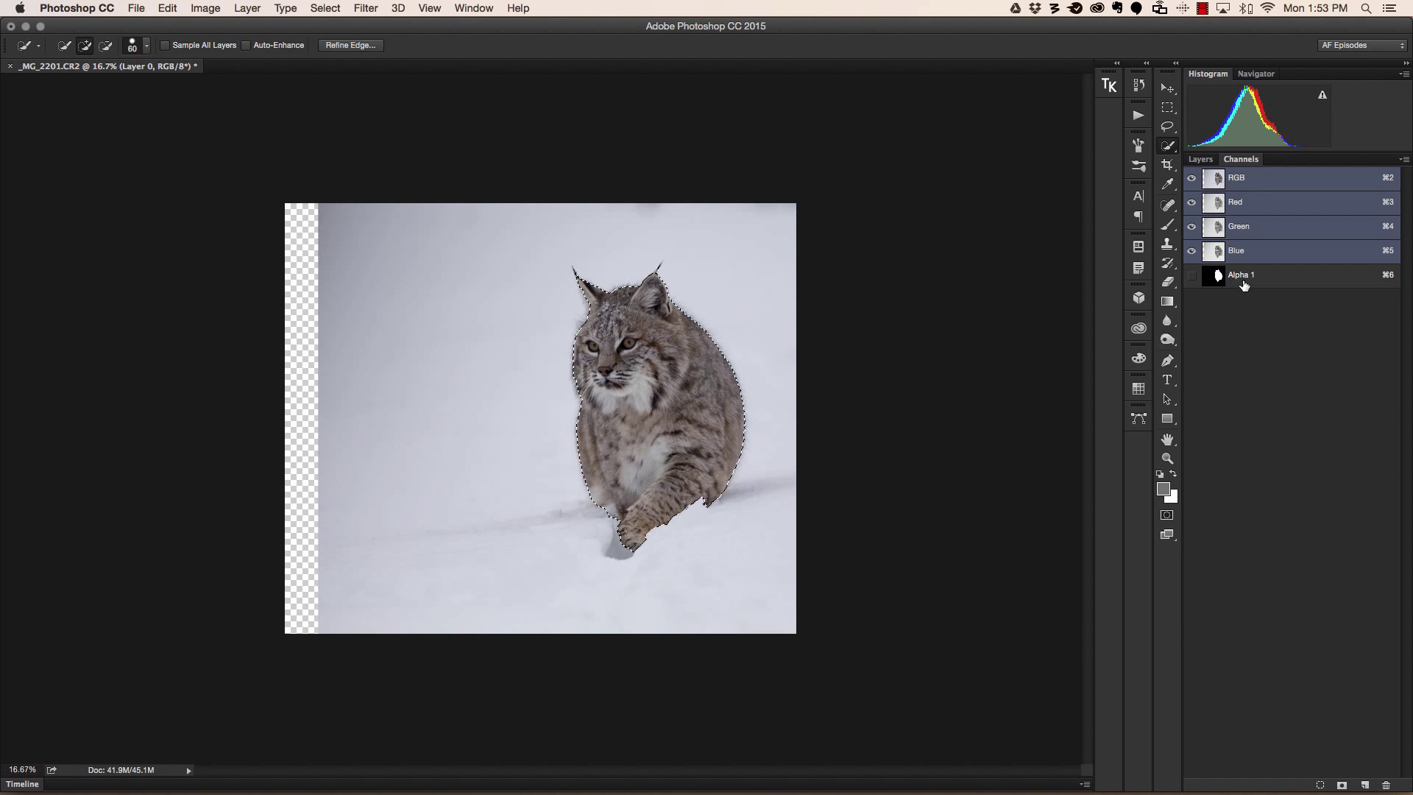
# Deselect the bobcat and return to the Layers panel
pyautogui.click(322, 9)
pyautogui.click(329, 41)
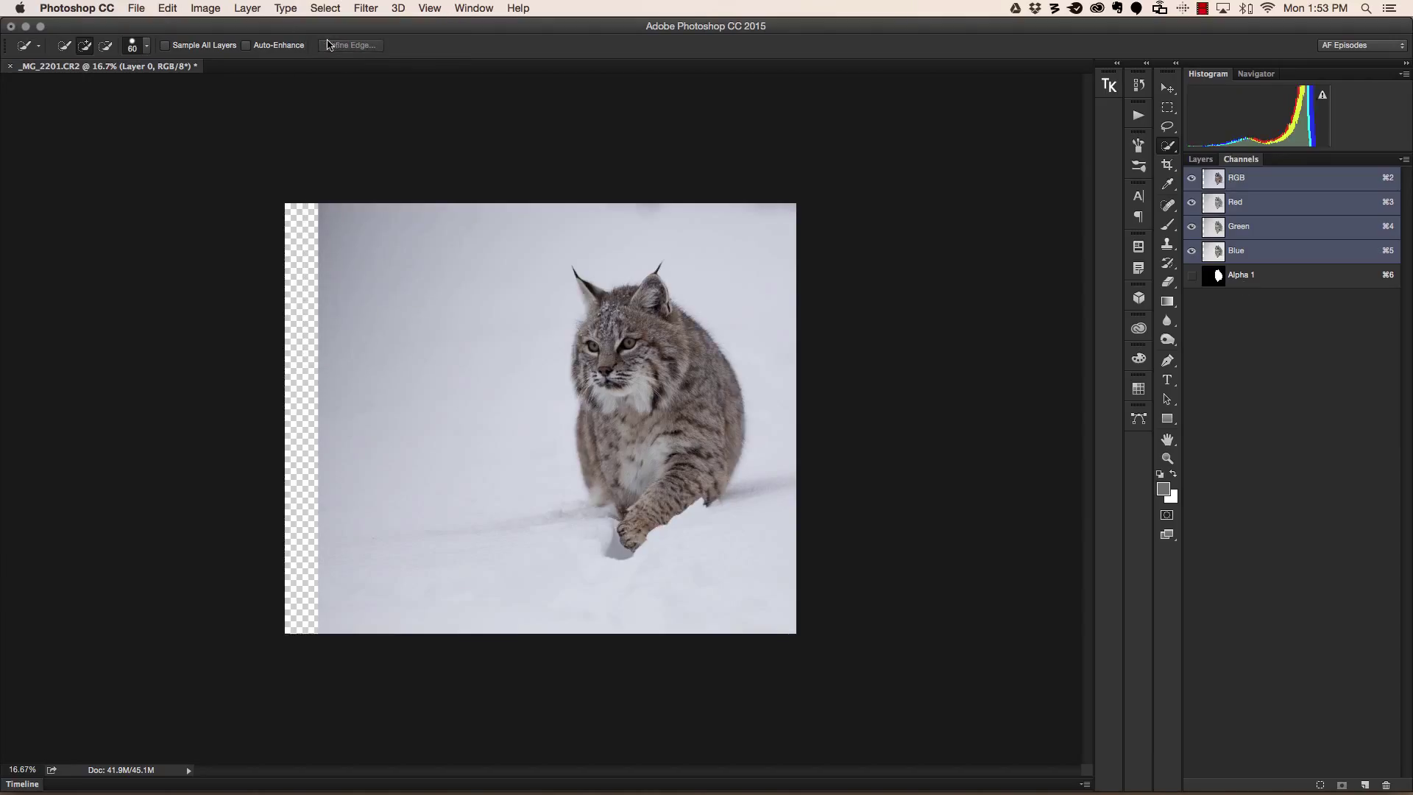
pyautogui.click(1201, 160)
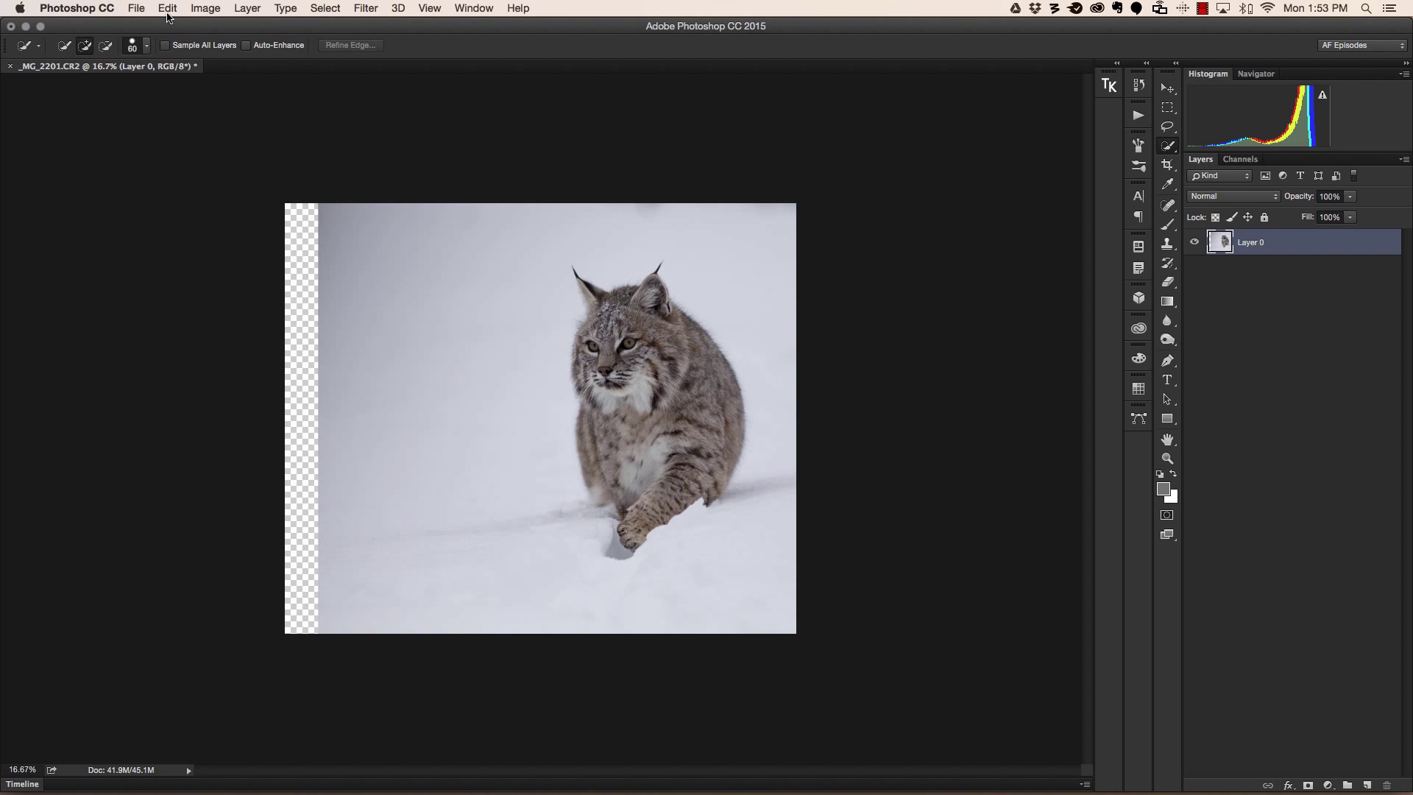
# Content-Aware Scale the layer leftward to fill the transparent strip, protecting Alpha 1
pyautogui.click(167, 8)
pyautogui.click(219, 268)
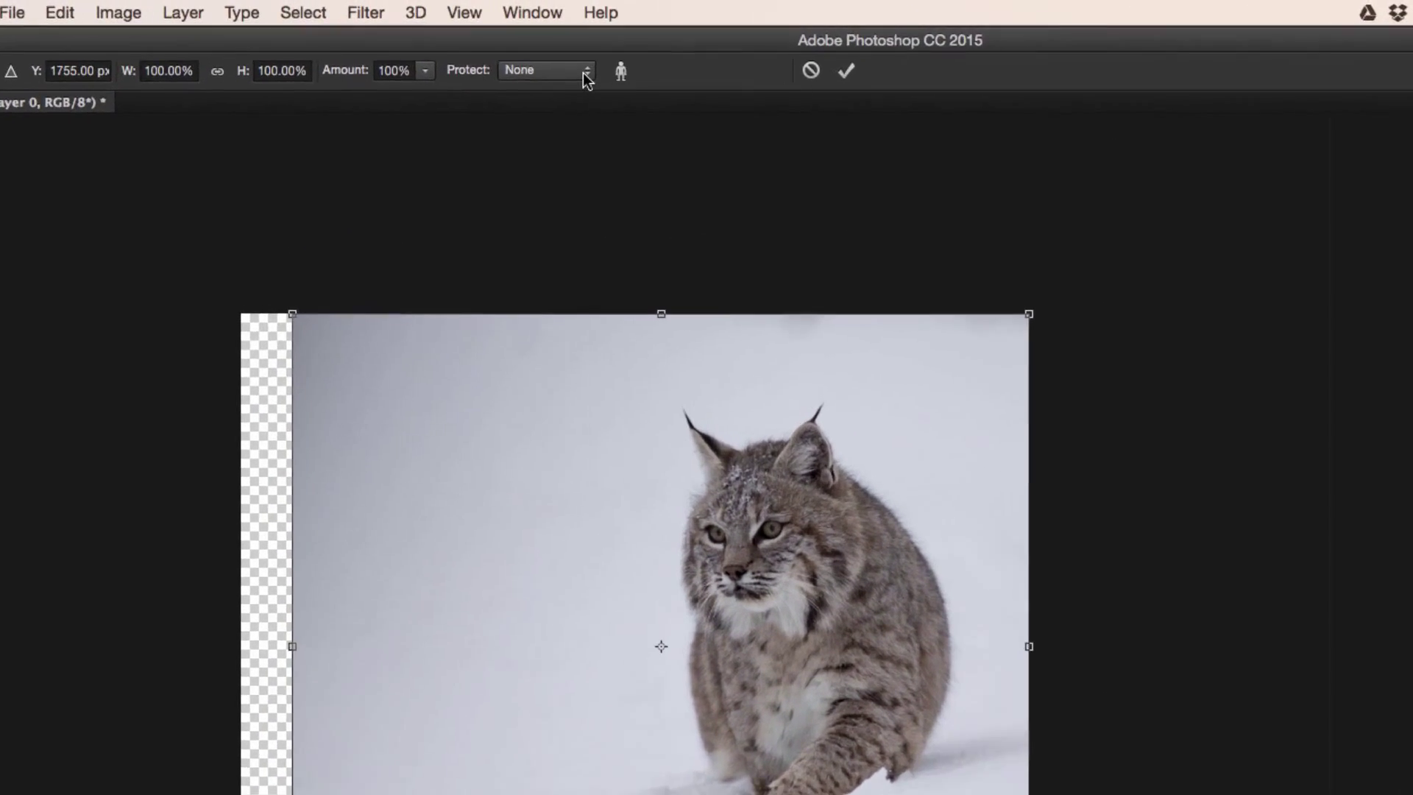
pyautogui.click(579, 73)
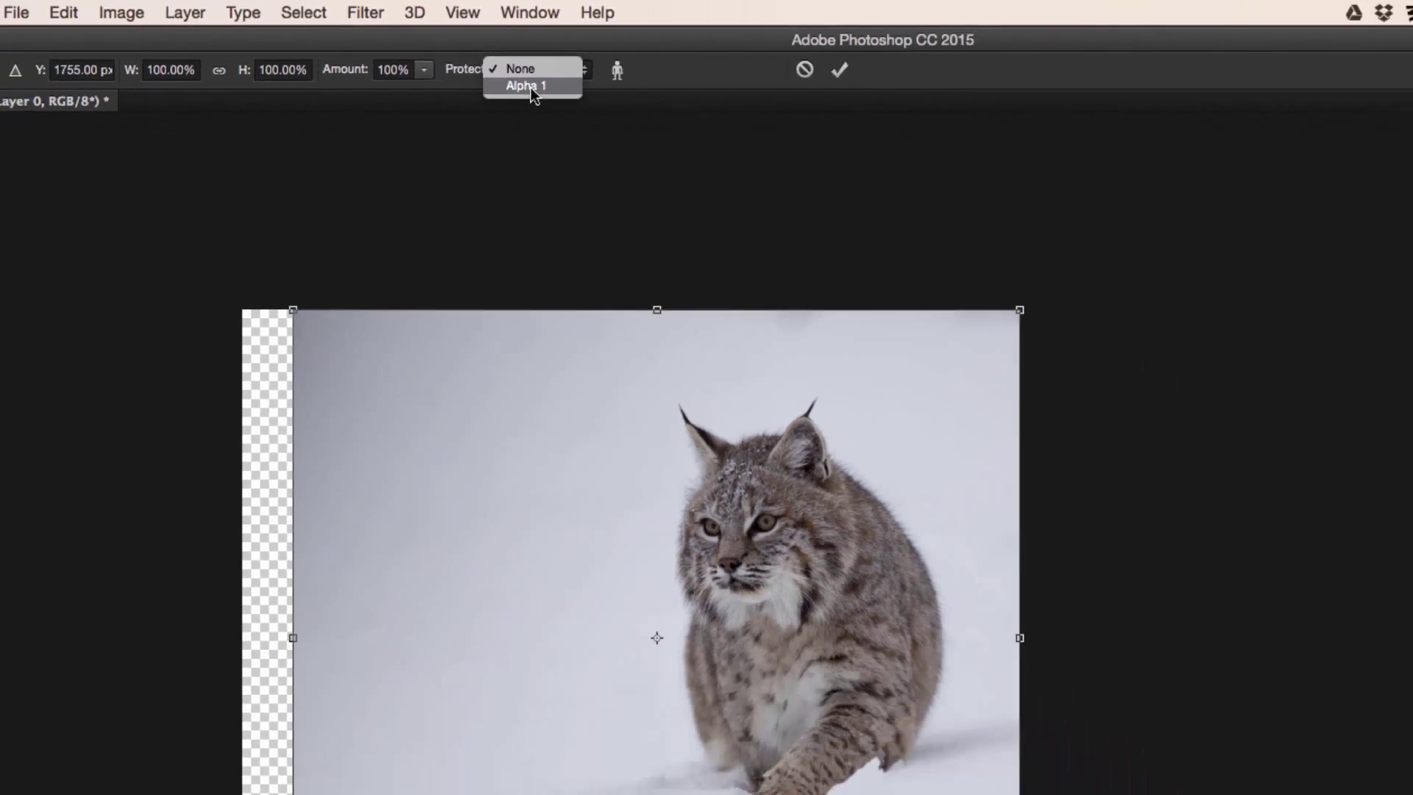
pyautogui.click(588, 110)
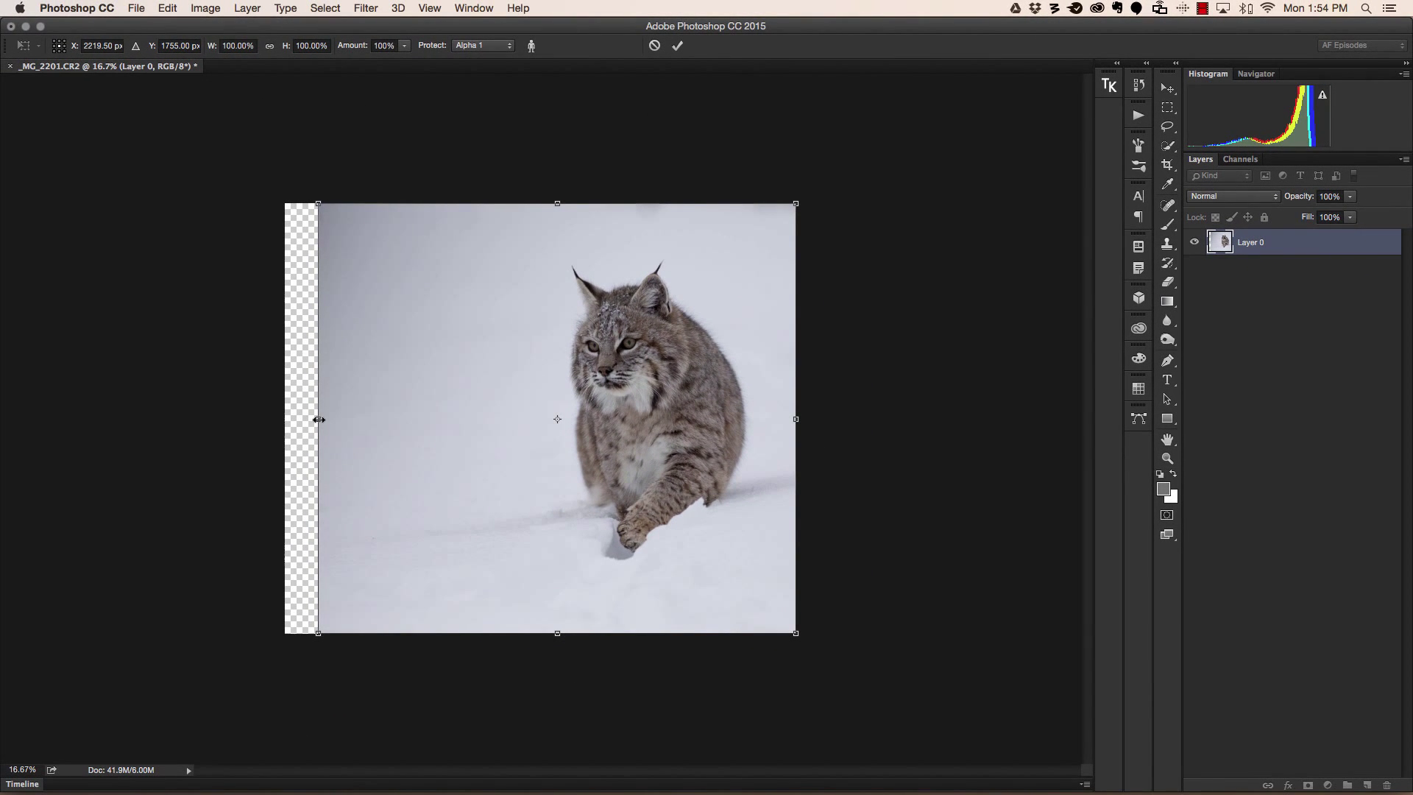
pyautogui.moveTo(317, 419); pyautogui.dragTo(290, 419)
pyautogui.press('Return')
pyautogui.press('w')
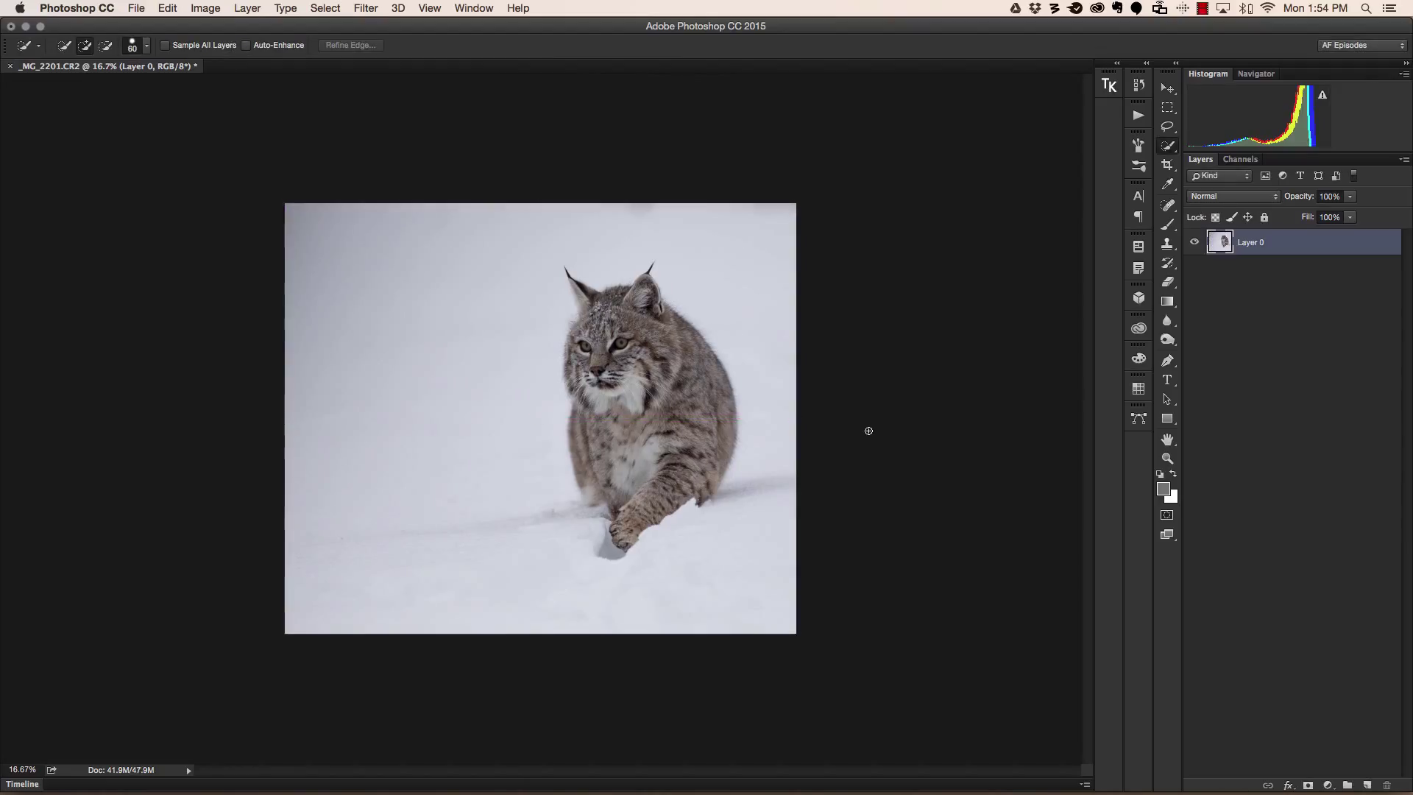